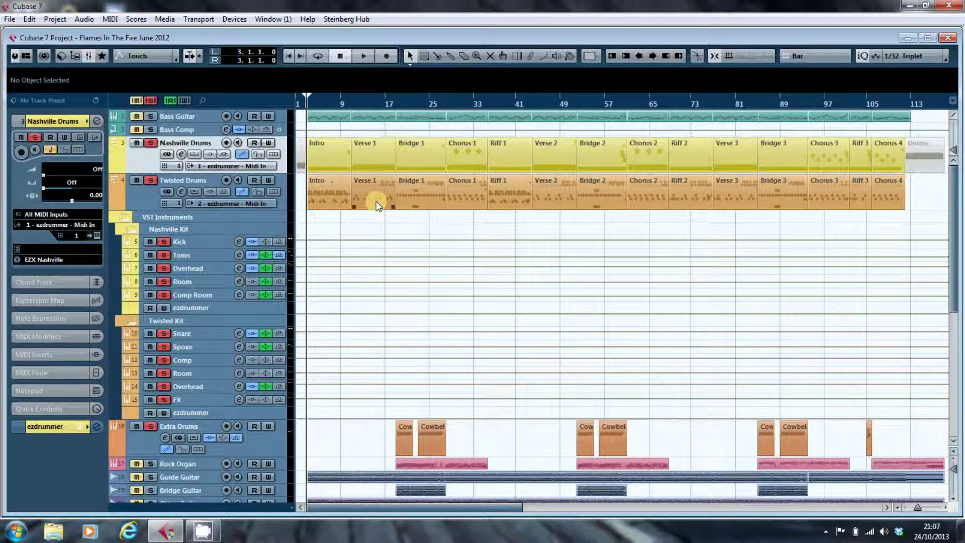
Inspect the Verse 1 notes in the drum editor, moving its Twisted Drums part onto the Nashville Drums track and back again
{"action": "left_click", "coordinate": [376, 201]}
{"action": "left_click_drag", "start_coordinate": [375, 201], "coordinate": [379, 142]}
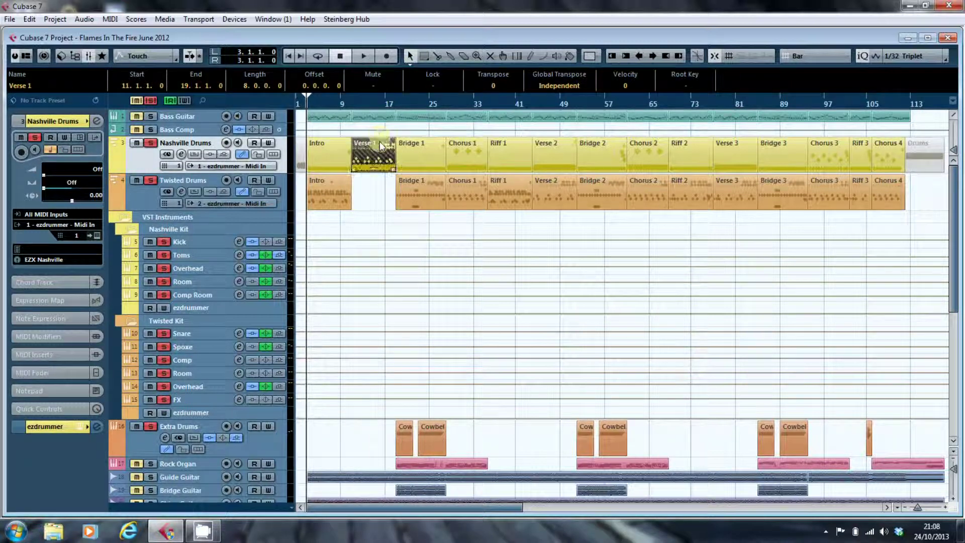
{"action": "double_click", "coordinate": [377, 160]}
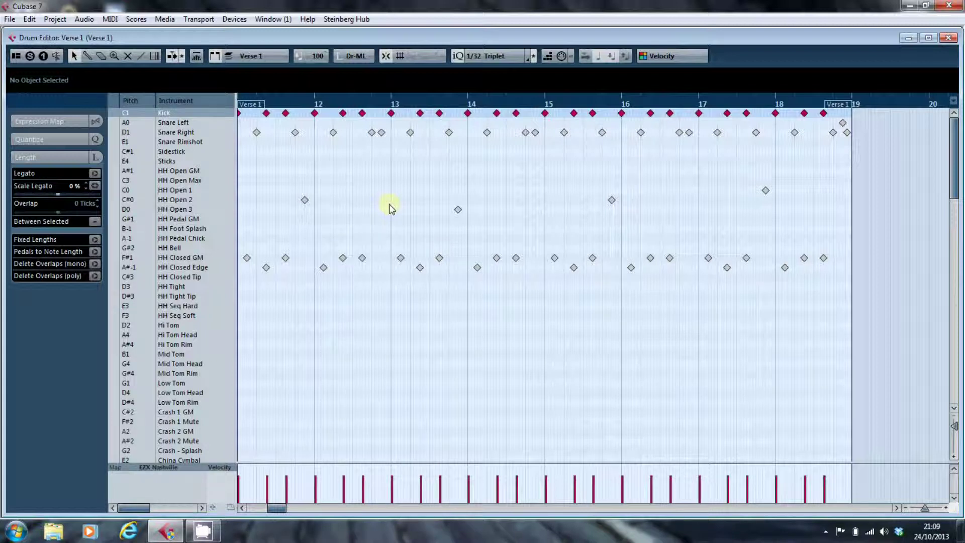
{"action": "key", "text": "Escape"}
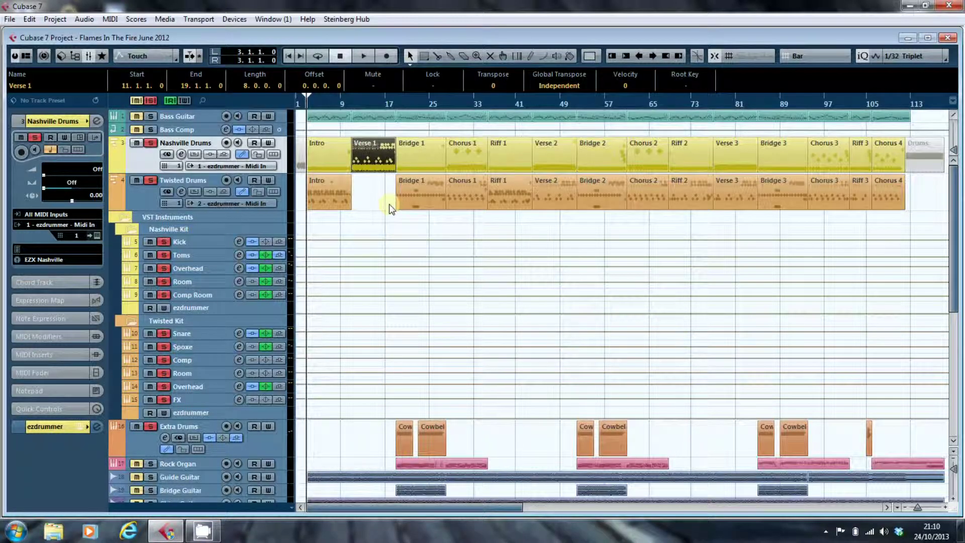
{"action": "left_click_drag", "start_coordinate": [388, 161], "coordinate": [388, 204]}
{"action": "left_click", "coordinate": [390, 224]}
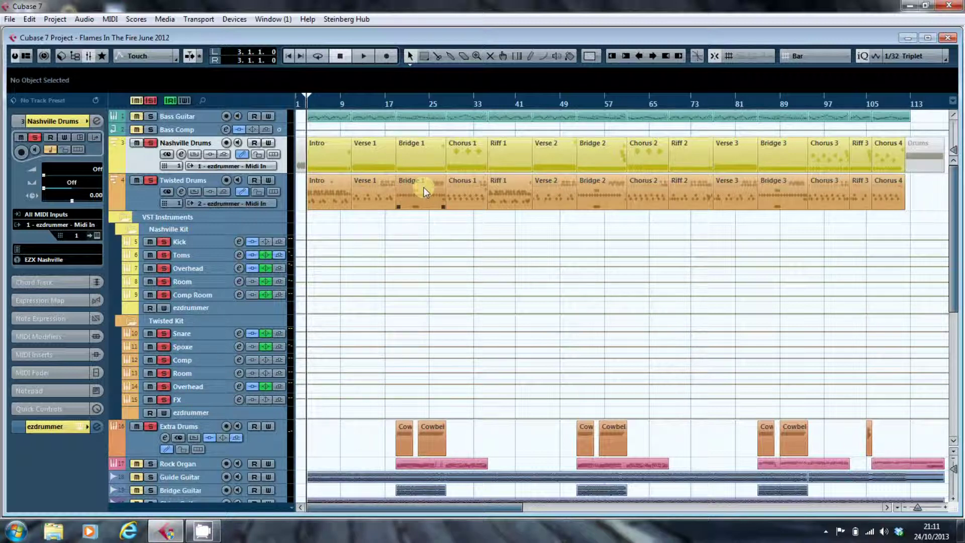
Open the Twisted Drums track's EZdrummer instrument, audition the spoked hi-hat, and close the instrument
{"action": "left_click", "coordinate": [207, 181]}
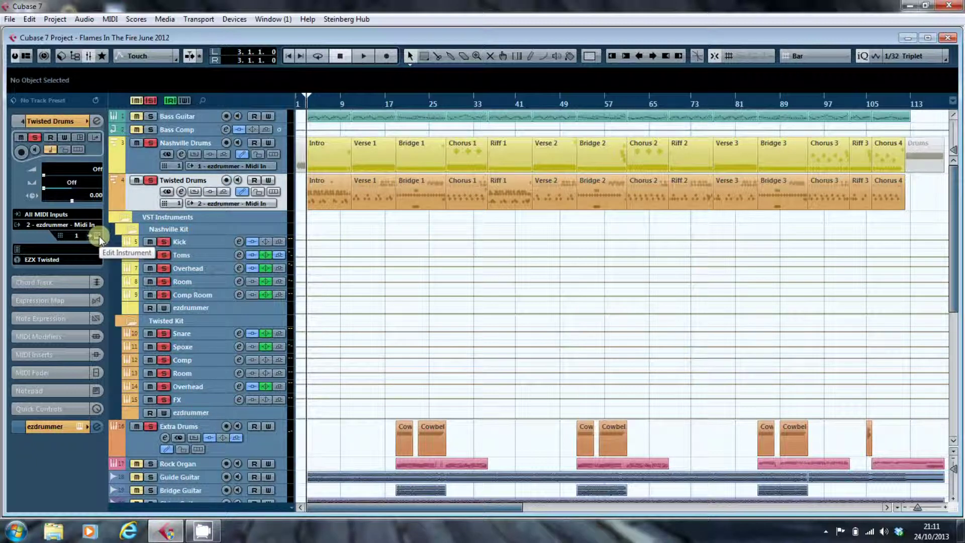
{"action": "left_click", "coordinate": [98, 236]}
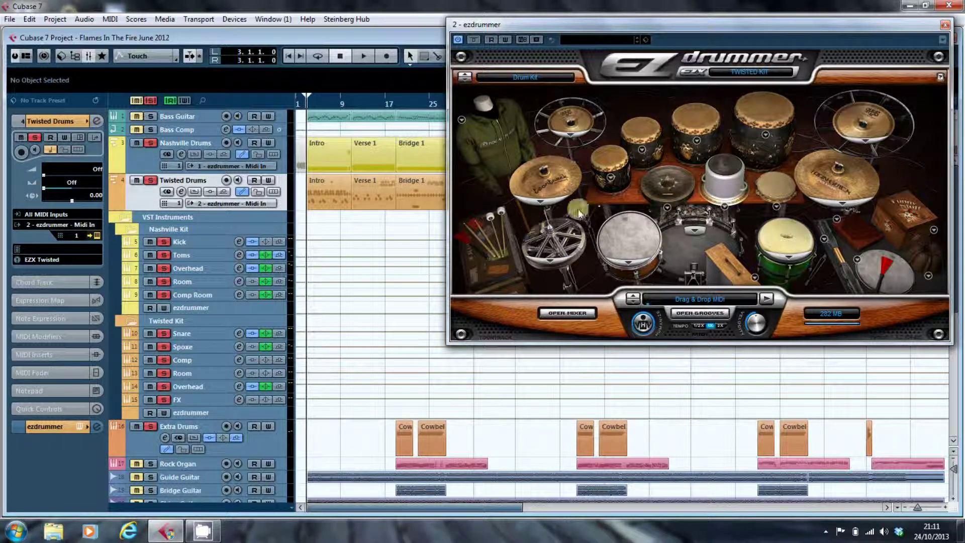
{"action": "left_click", "coordinate": [566, 232]}
{"action": "left_click", "coordinate": [567, 233]}
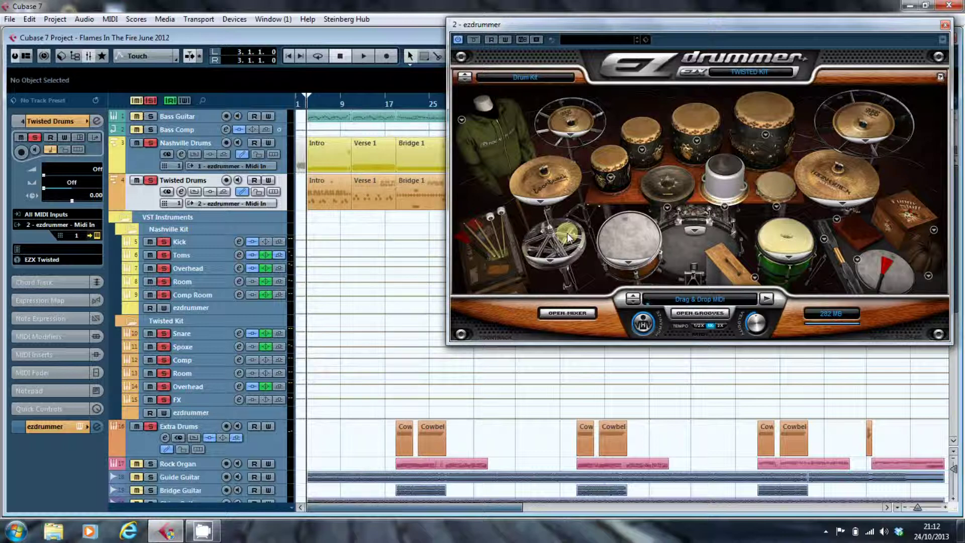
{"action": "left_click", "coordinate": [945, 25]}
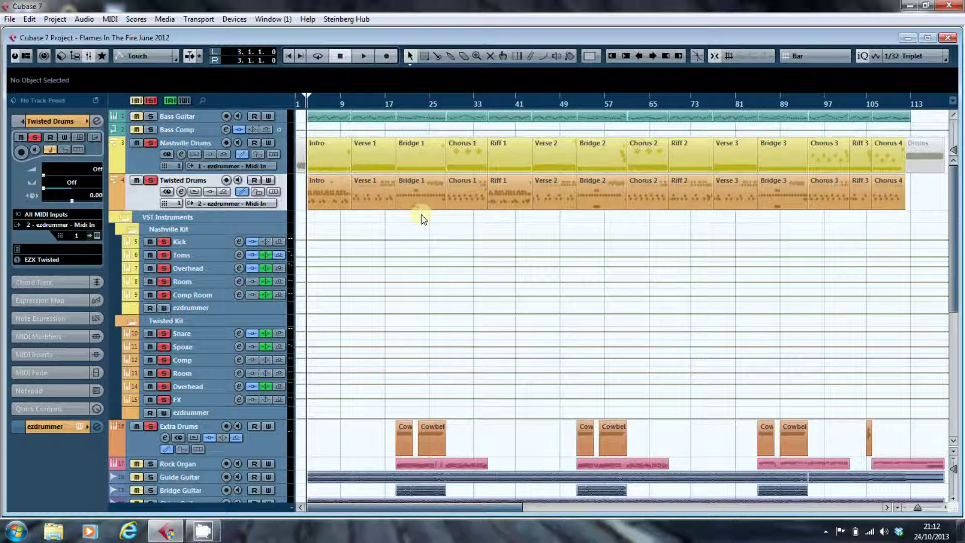
Unsolo Nashville Drums and Extra Drums, leaving Twisted Drums soloed, and place the playback cursor at the start of Bridge 1
{"action": "left_click", "coordinate": [137, 143]}
{"action": "left_click", "coordinate": [150, 426]}
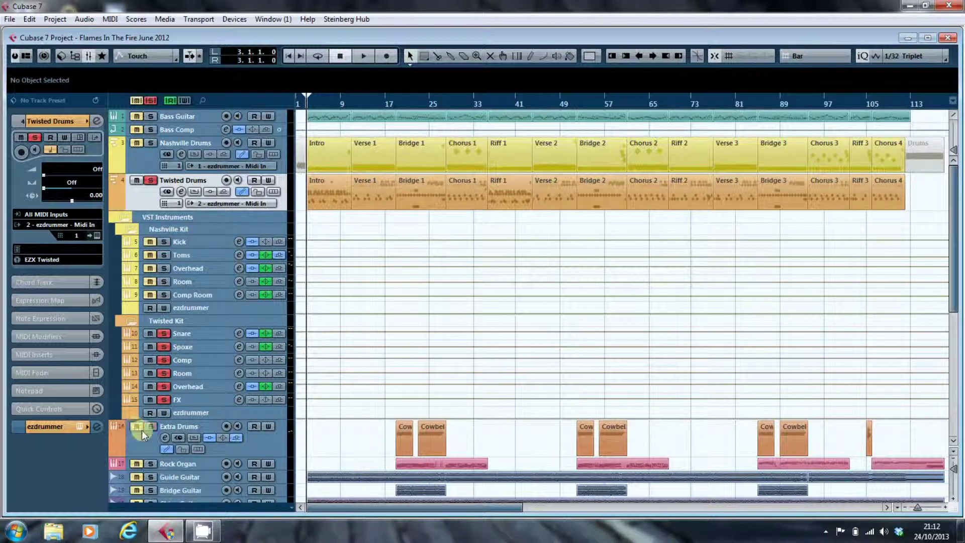
{"action": "left_click", "coordinate": [396, 97]}
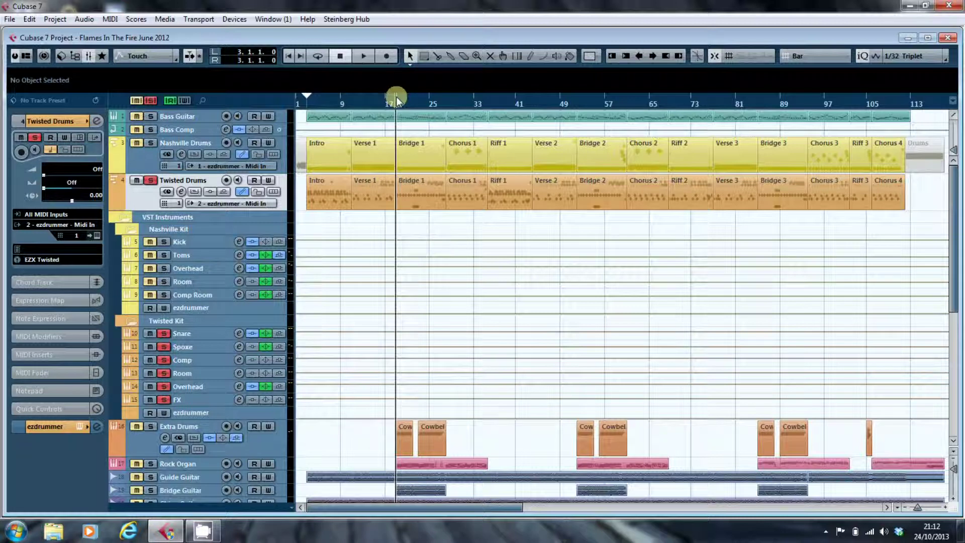
Examine the Bridge 1 crash and ride cymbal notes in the drum editor, and return to the project with nothing selected
{"action": "left_click_drag", "start_coordinate": [423, 191], "coordinate": [425, 155]}
{"action": "double_click", "coordinate": [424, 155]}
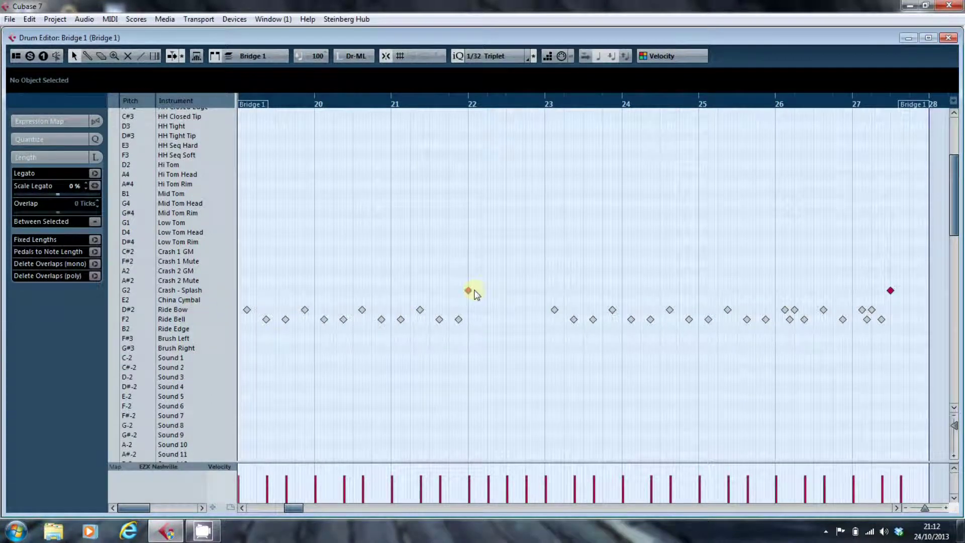
{"action": "key", "text": "Return"}
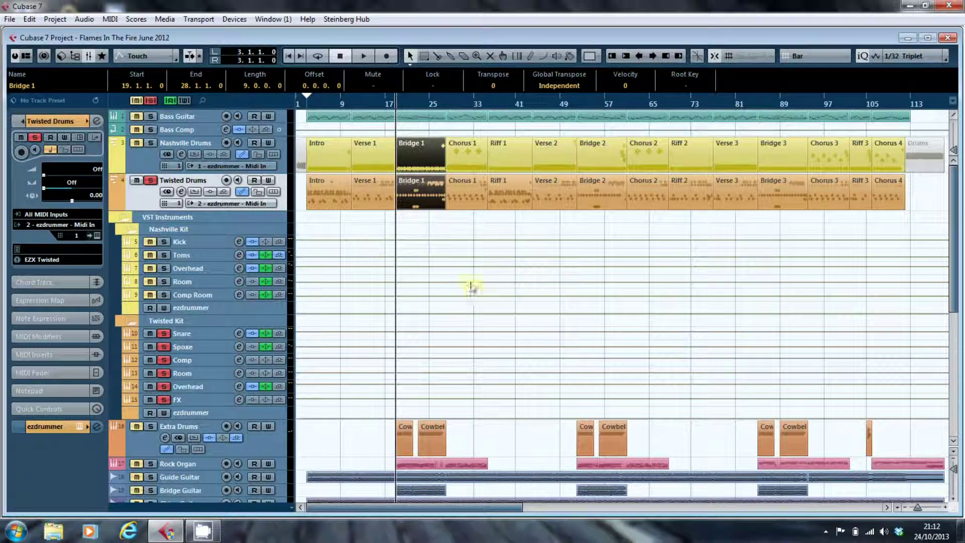
{"action": "left_click", "coordinate": [443, 225]}
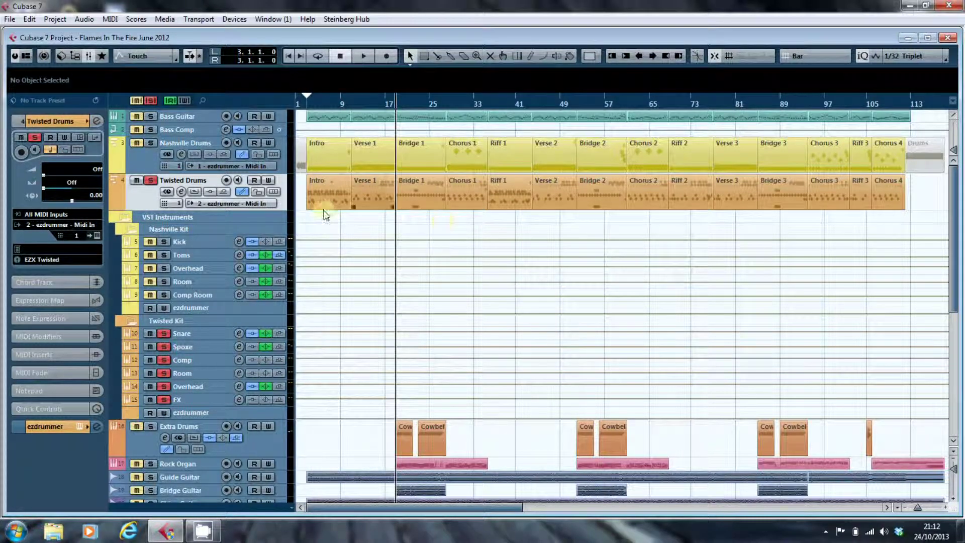
Play the opening of Bridge 1 with the Twisted Drums instrument open, and close it after stopping playback
{"action": "left_click", "coordinate": [97, 236]}
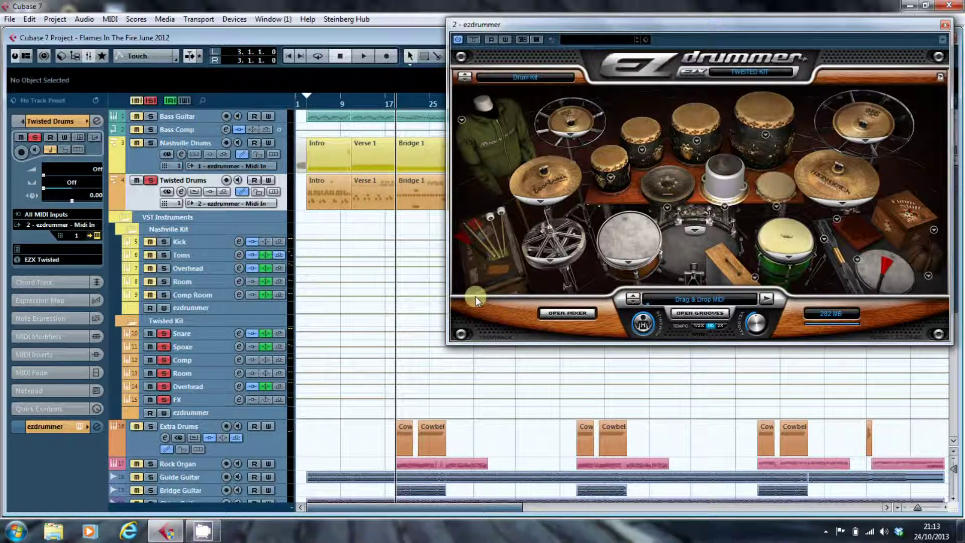
{"action": "key", "text": "space"}
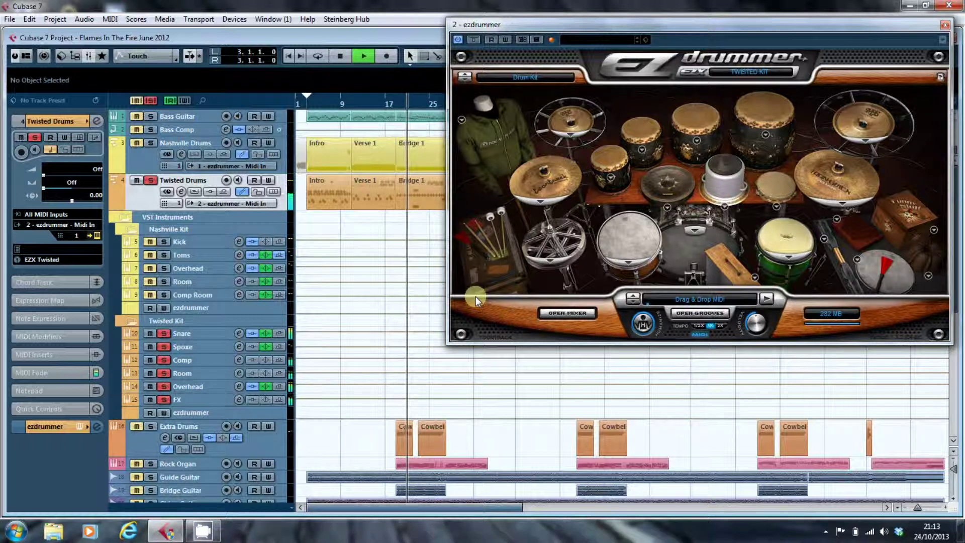
{"action": "key", "text": "space"}
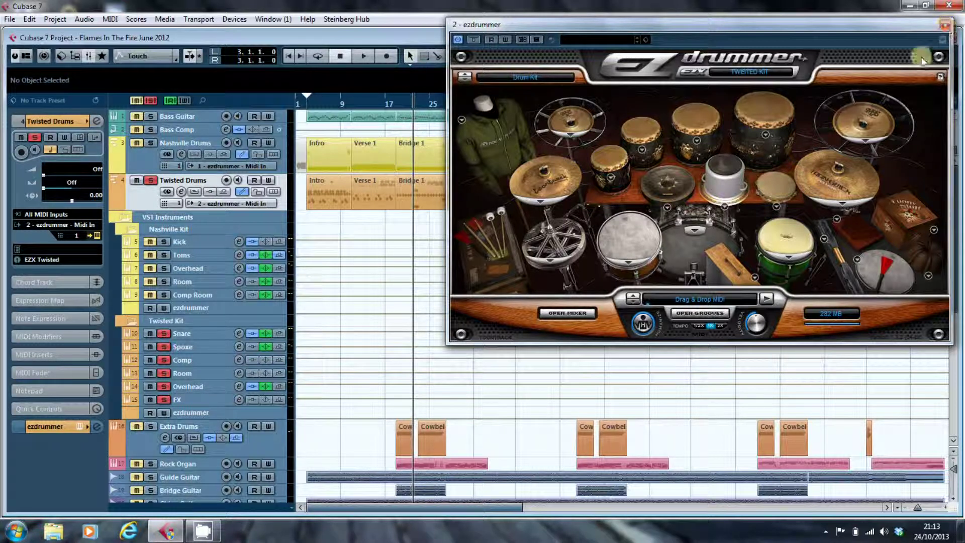
{"action": "left_click", "coordinate": [944, 25]}
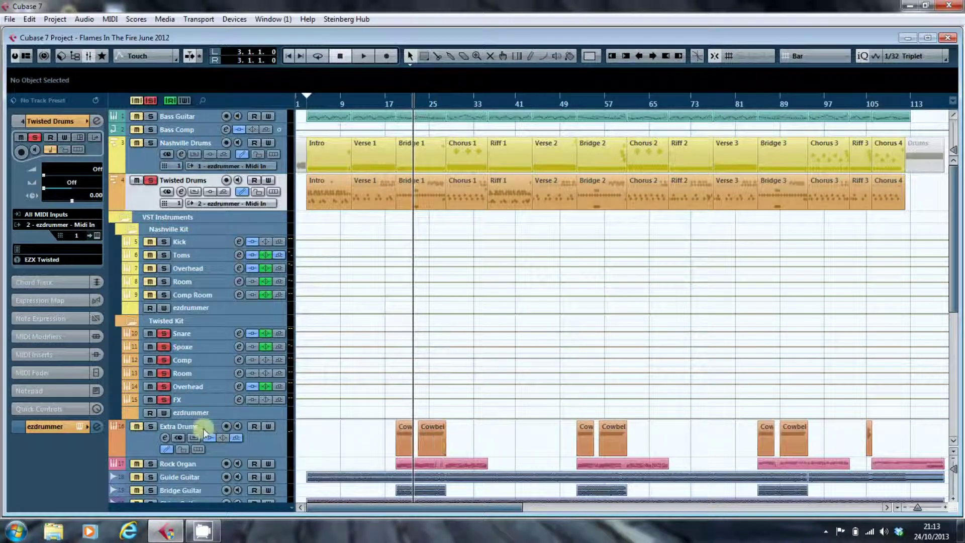
Resume playback through Bridge 1 and solo Extra Drums to hear it with the Twisted kit
{"action": "key", "text": "space"}
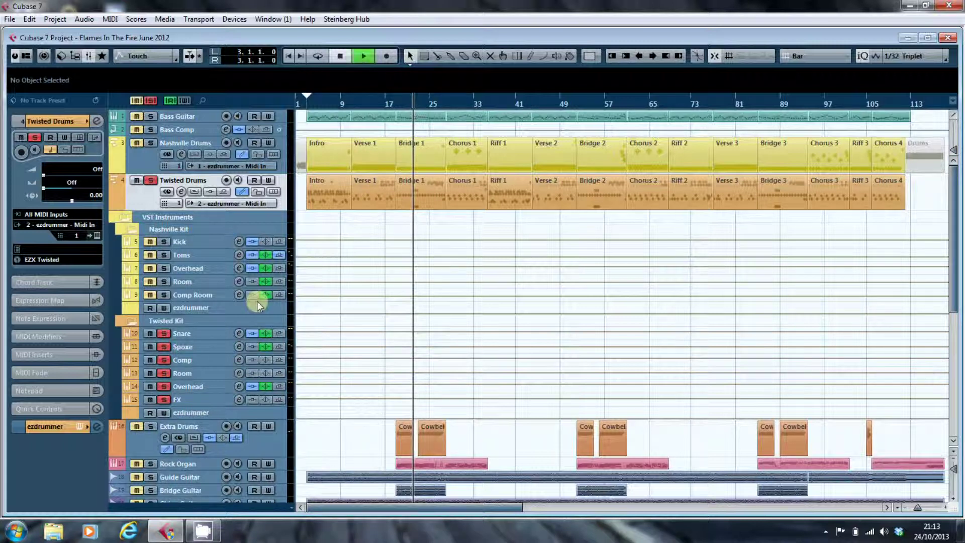
{"action": "left_click", "coordinate": [152, 427]}
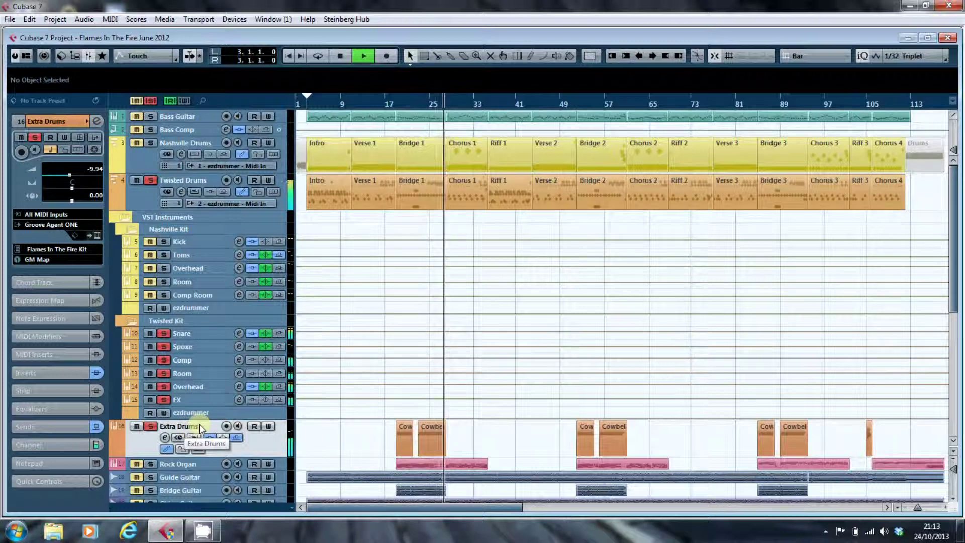
{"action": "key", "text": "space"}
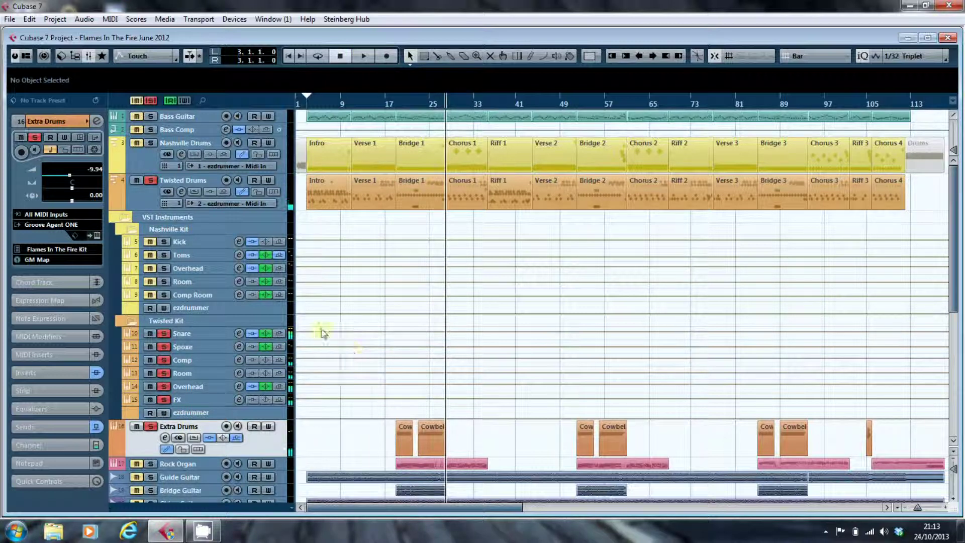
Solo Nashville Drums as well and play all three drum tracks together from the start of Bridge 1
{"action": "left_click", "coordinate": [153, 143]}
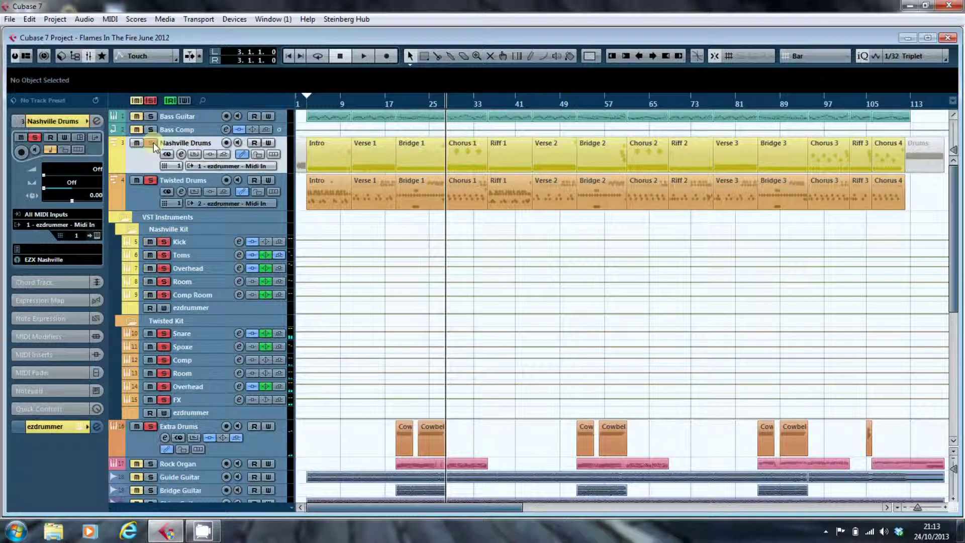
{"action": "left_click", "coordinate": [398, 99]}
{"action": "key", "text": "space"}
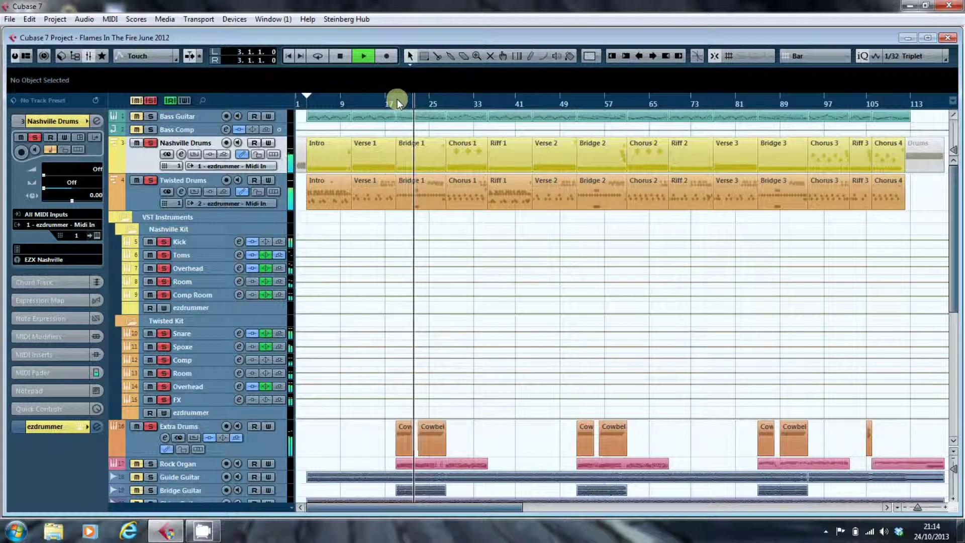
{"action": "key", "text": "space"}
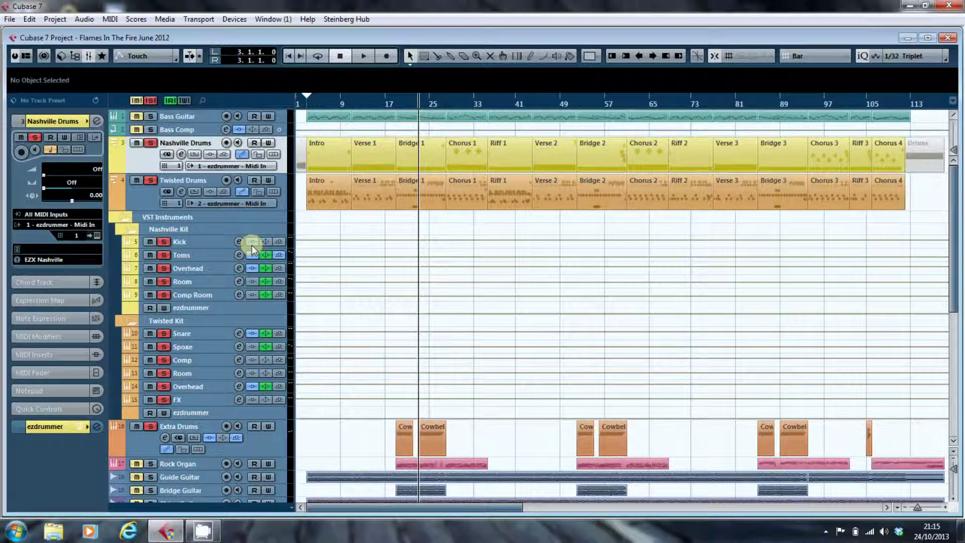
Check which hi-hat is loaded in the Nashville Drums instrument, and close it without changing the selection
{"action": "left_click", "coordinate": [97, 235]}
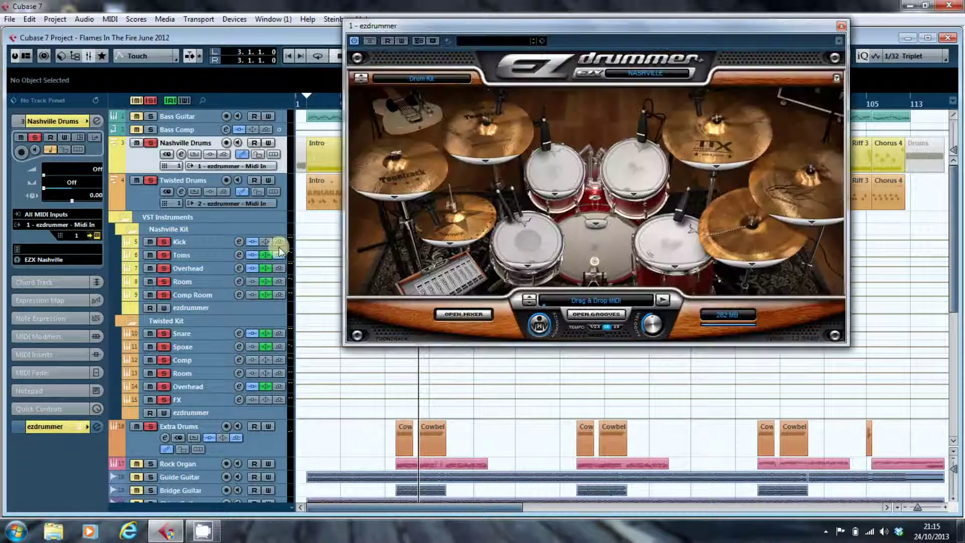
{"action": "left_click", "coordinate": [462, 245]}
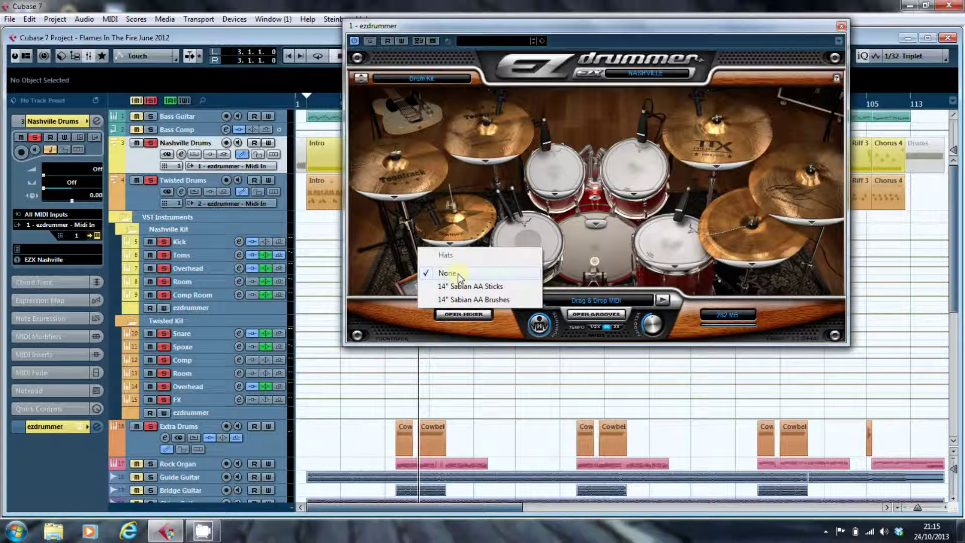
{"action": "left_click", "coordinate": [844, 26]}
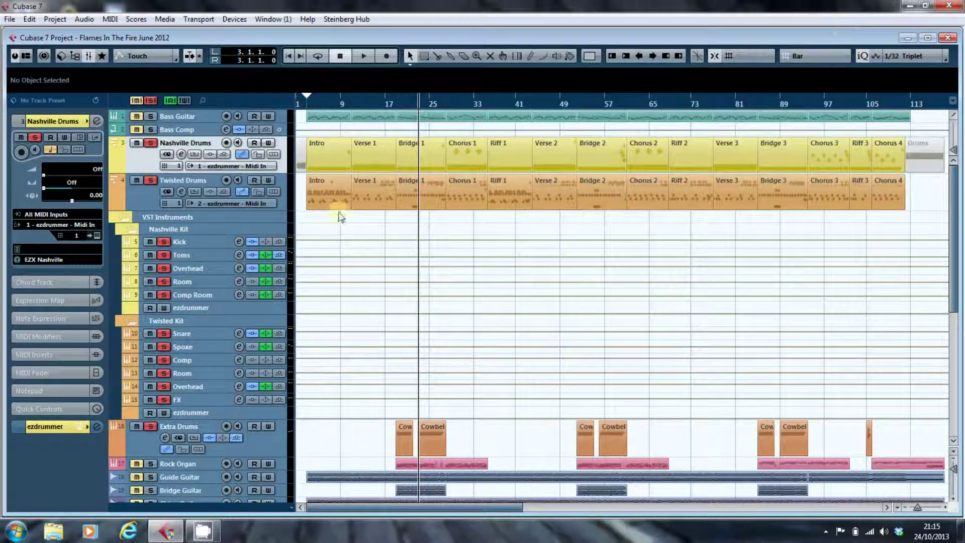
Check which China 1 cymbal is loaded in the Twisted Drums instrument, and close it without changing the selection
{"action": "left_click", "coordinate": [200, 182]}
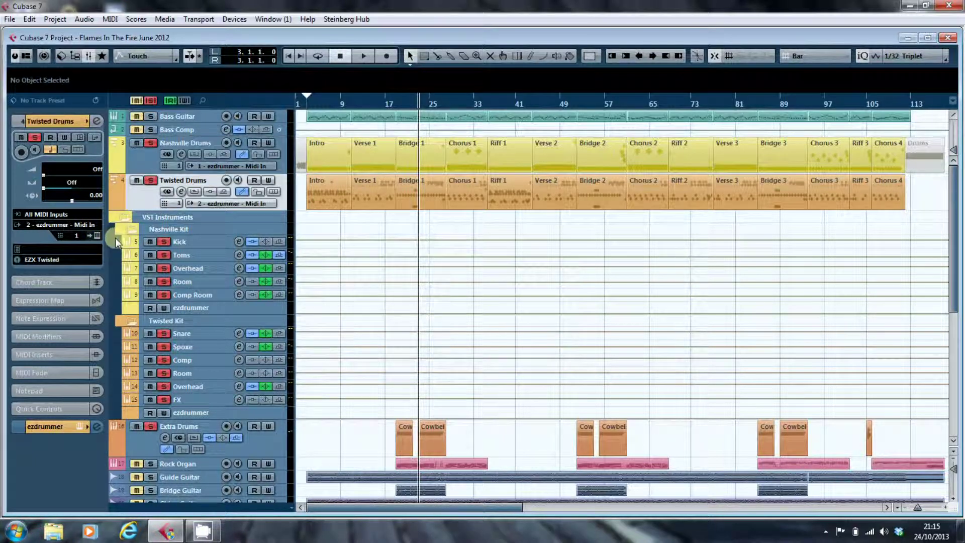
{"action": "left_click", "coordinate": [96, 235]}
{"action": "left_click", "coordinate": [539, 201]}
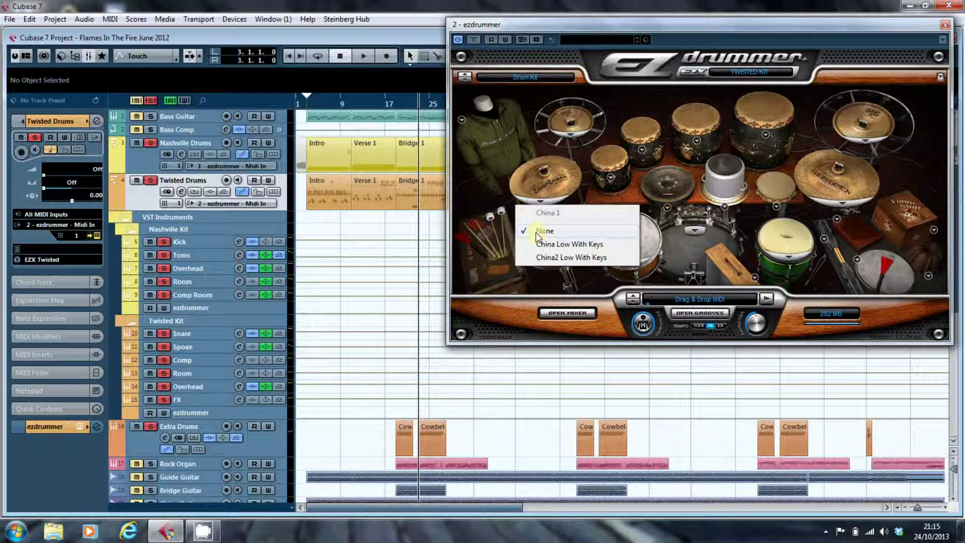
{"action": "left_click", "coordinate": [945, 27]}
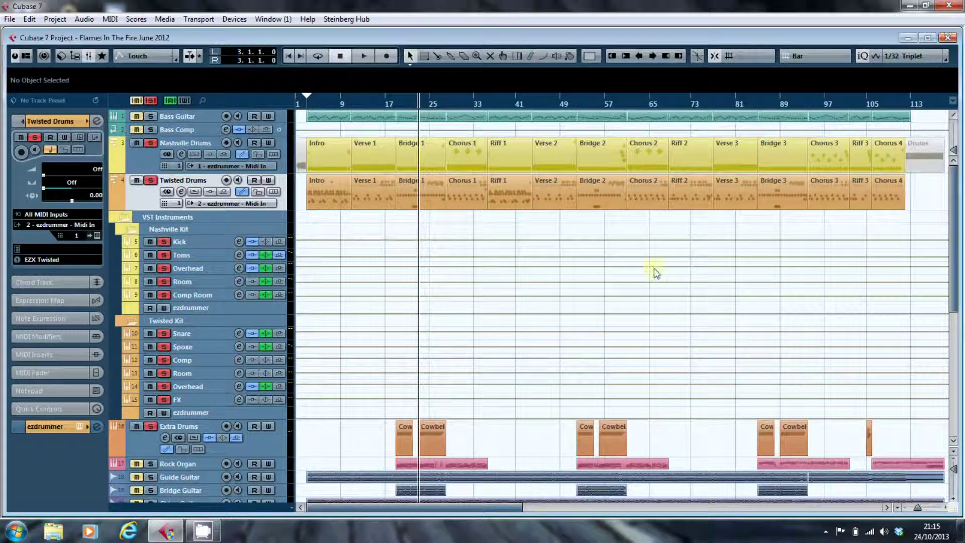
Examine the output routing of each microphone channel in the Nashville Drums instrument's mixer, and close the instrument
{"action": "key", "text": "Up"}
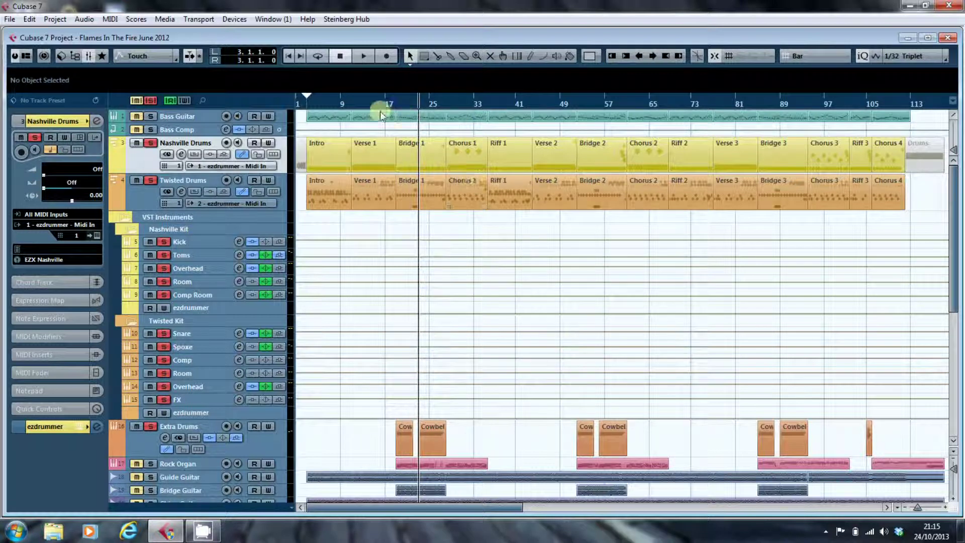
{"action": "left_click", "coordinate": [96, 239]}
{"action": "left_click", "coordinate": [457, 317]}
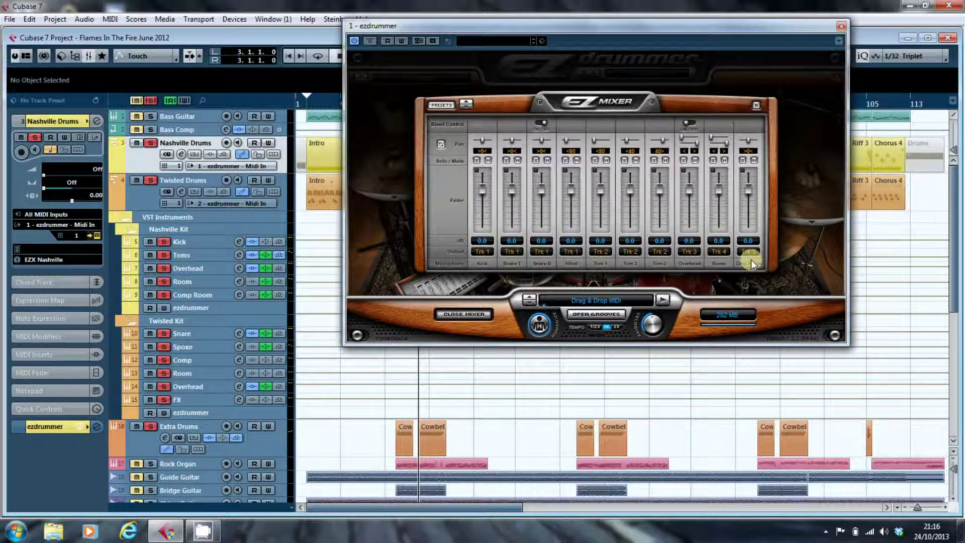
{"action": "left_click", "coordinate": [758, 105]}
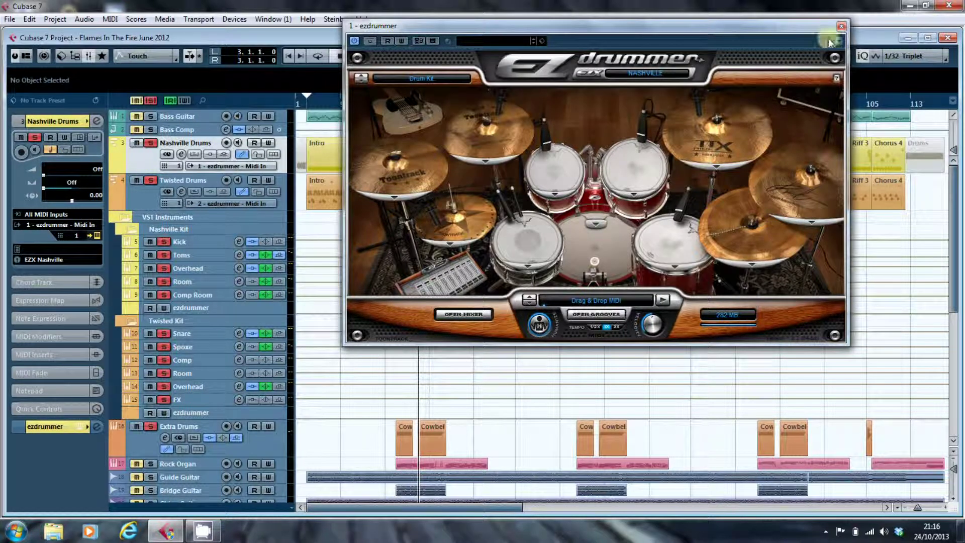
{"action": "left_click", "coordinate": [843, 24]}
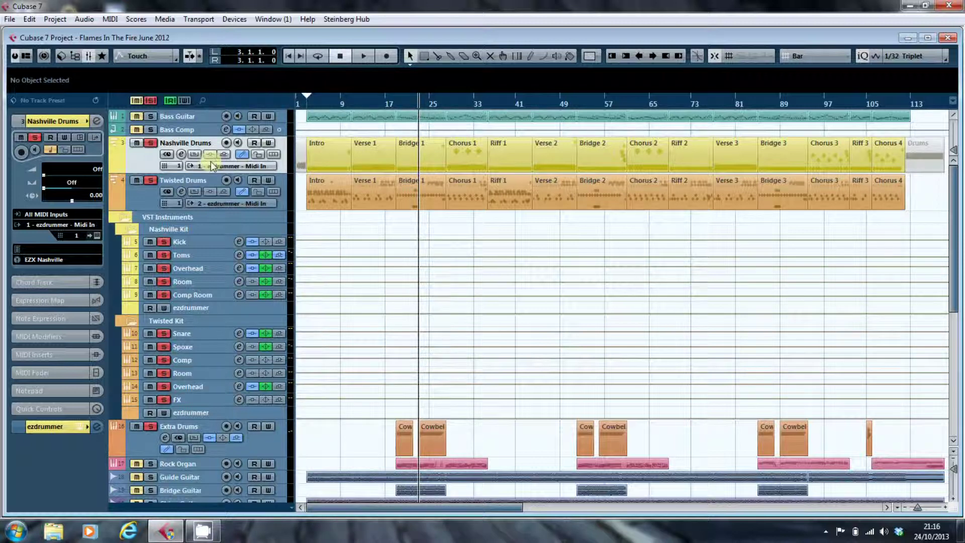
{"action": "left_click", "coordinate": [434, 438]}
{"action": "left_click", "coordinate": [527, 445]}
{"action": "left_click", "coordinate": [221, 135]}
{"action": "left_click", "coordinate": [212, 144]}
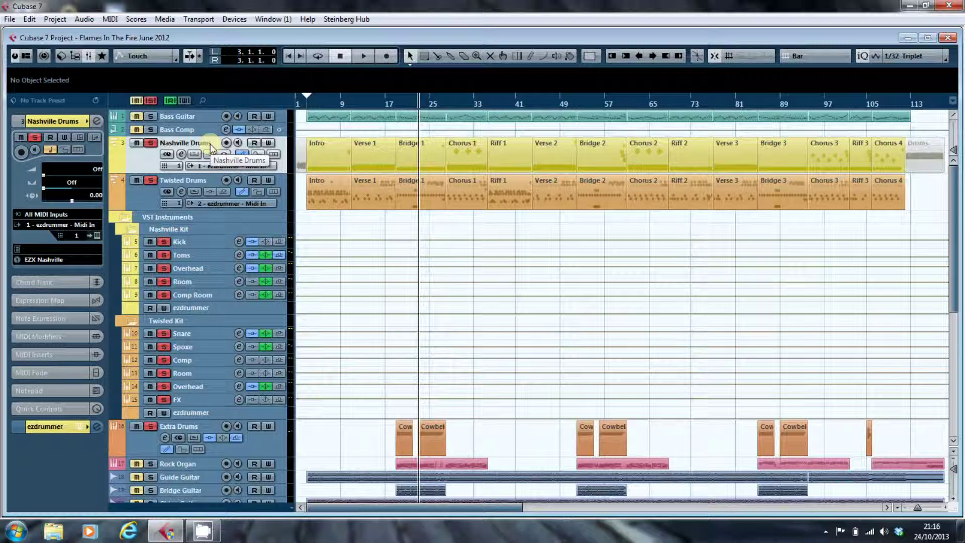
Select the Extra Drums track and play the soloed drum tracks from bar 105 into the start of Chorus 4
{"action": "left_click", "coordinate": [251, 440]}
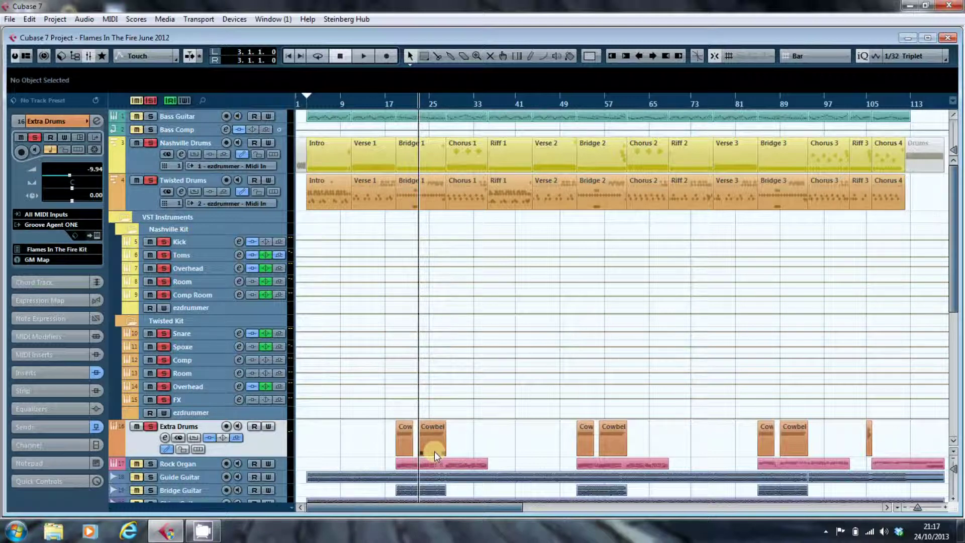
{"action": "left_click", "coordinate": [867, 93]}
{"action": "left_click", "coordinate": [867, 93]}
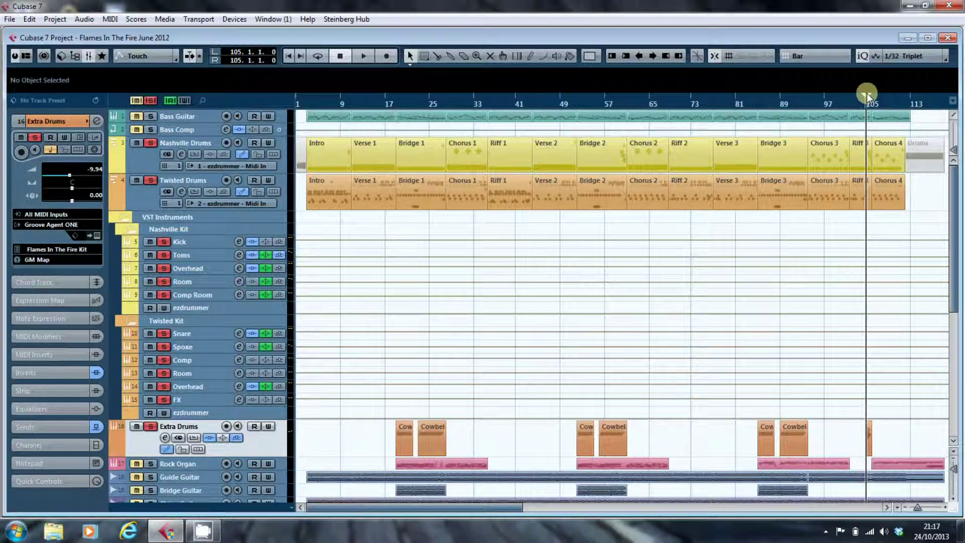
{"action": "key", "text": "space"}
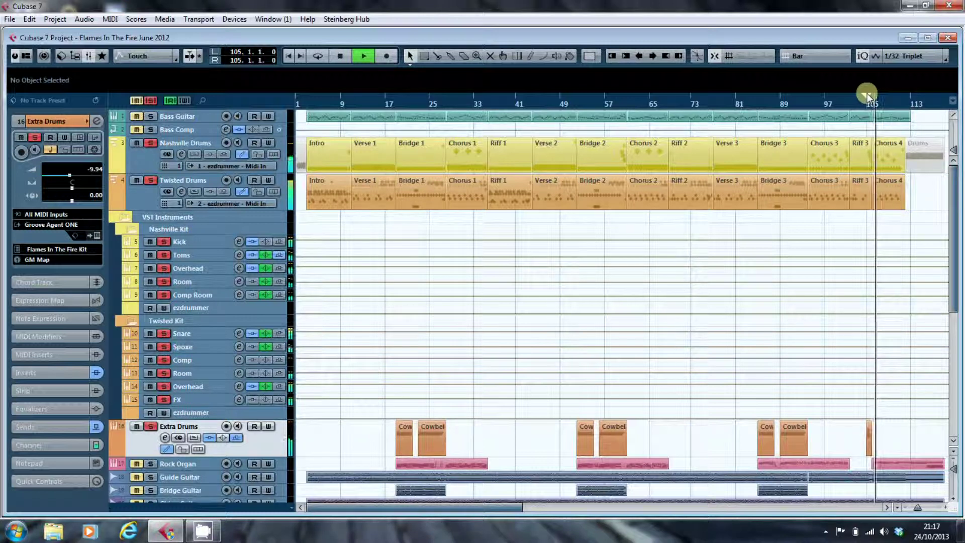
{"action": "key", "text": "space"}
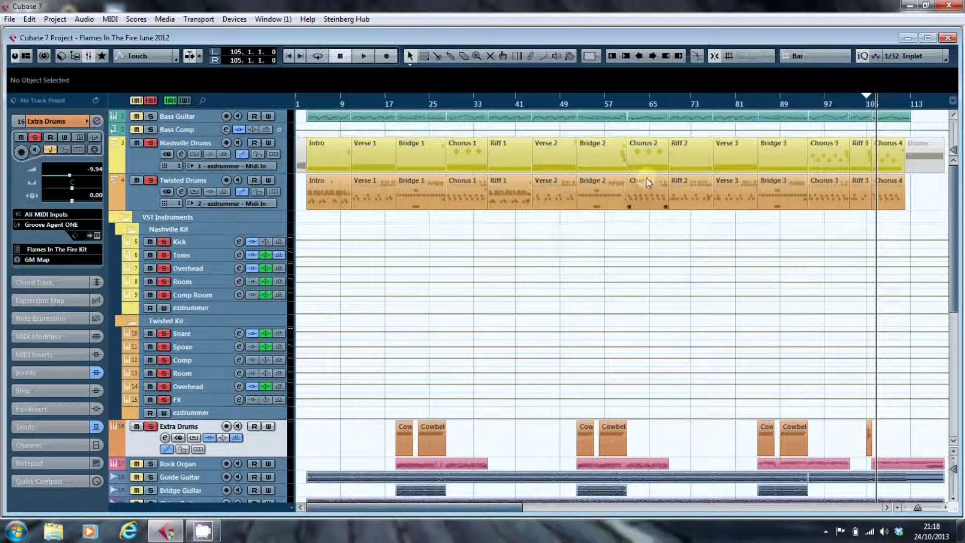
Play the soloed drum tracks from the start of Verse 3
{"action": "left_click", "coordinate": [714, 99]}
{"action": "key", "text": "space"}
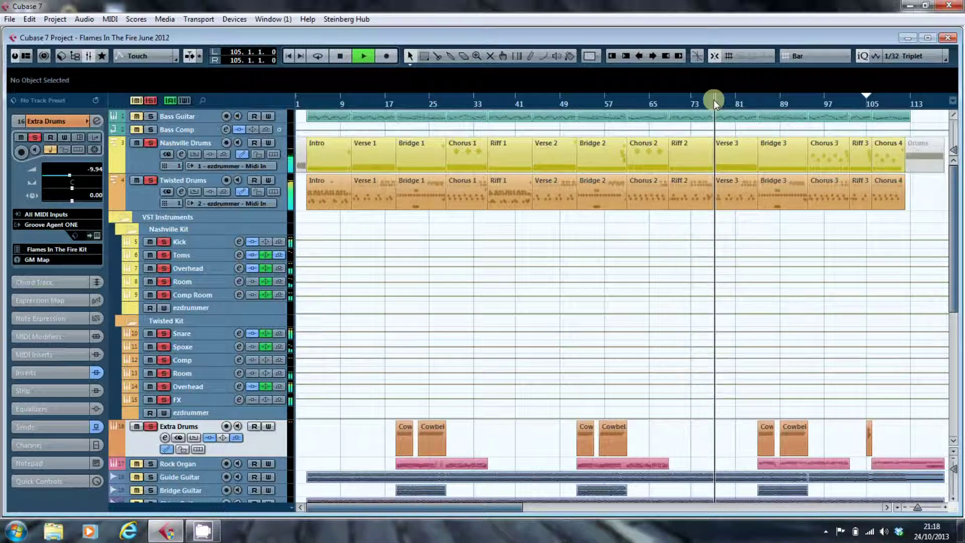